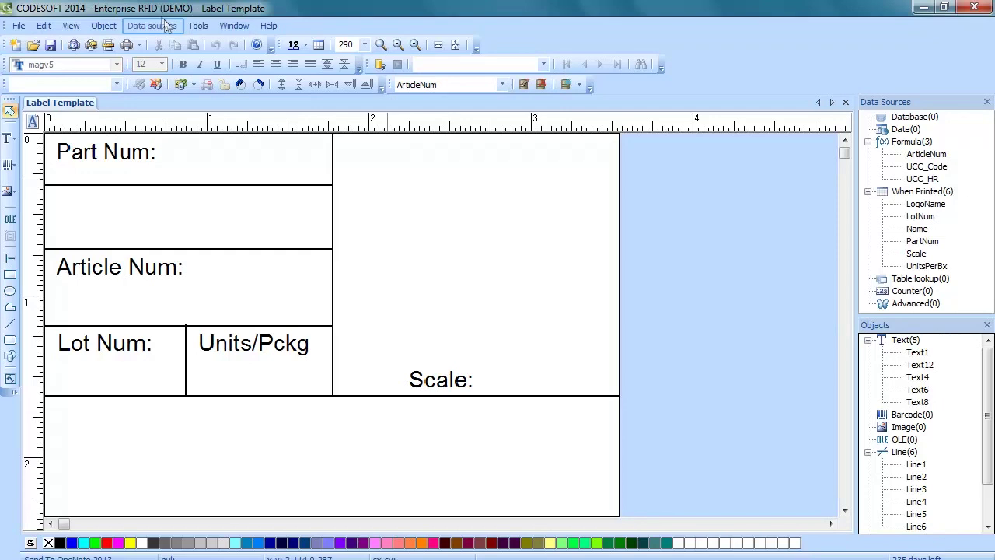
Step: Open the database Create/Edit query dialog from Data sources
click(166, 26)
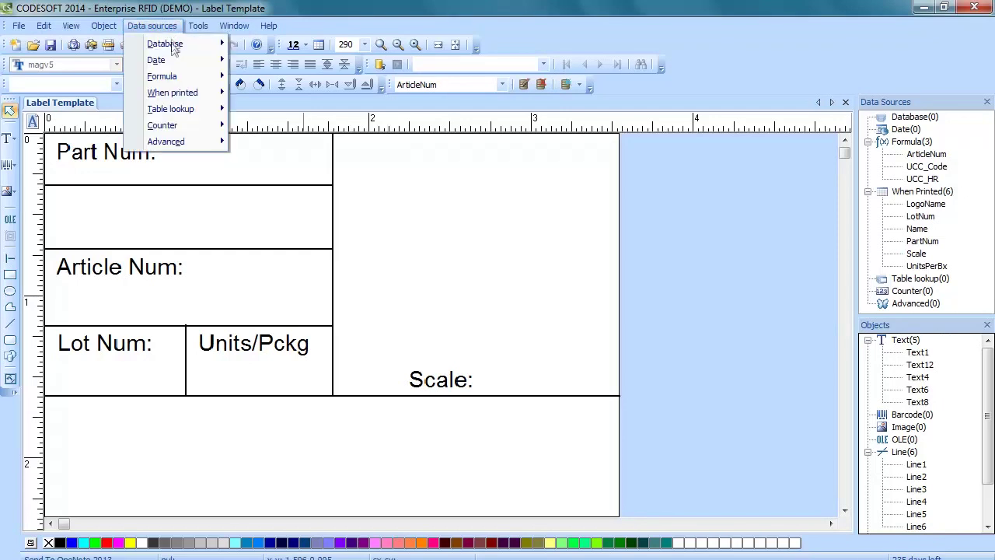
mouse_move(176, 50)
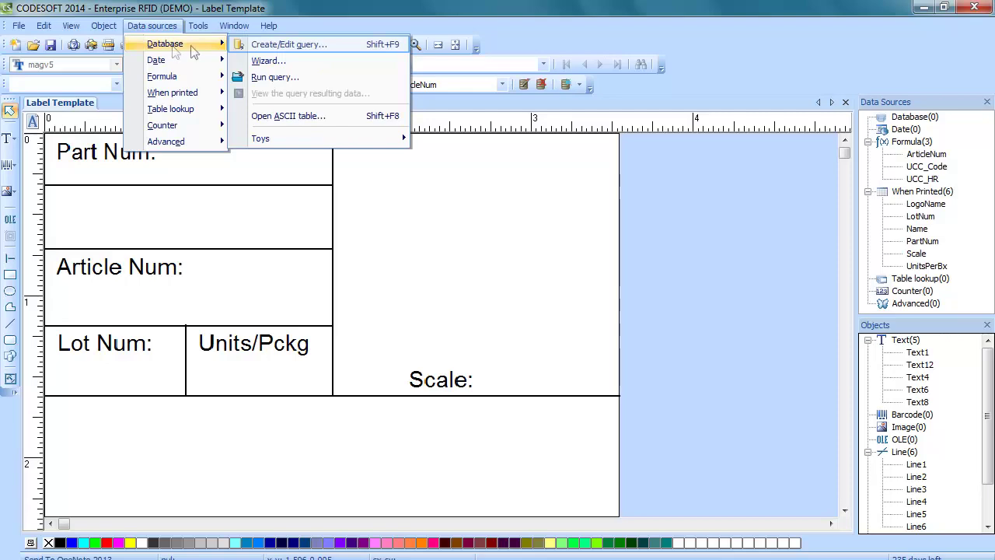
click(336, 47)
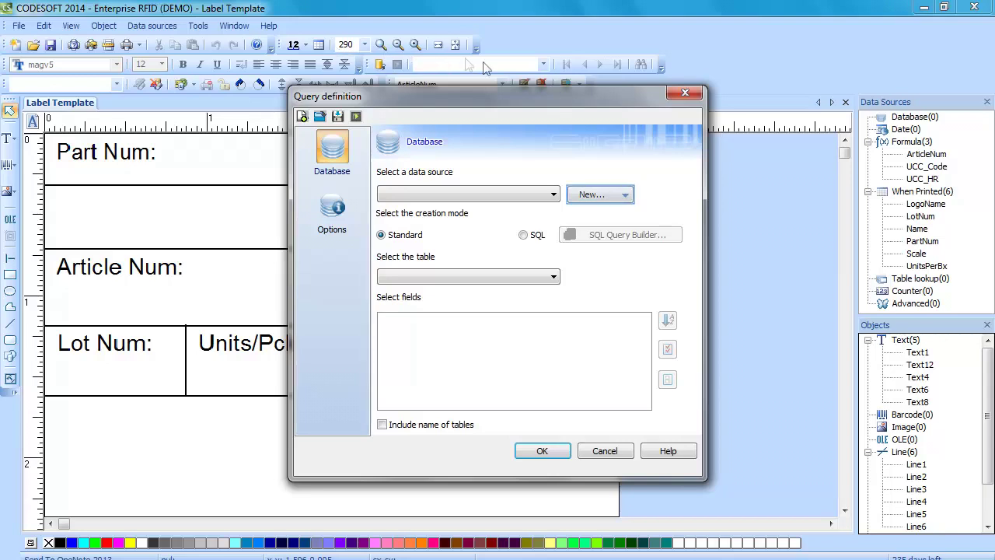
Step: Start a new Excel connection through the wizard and name it Toys Conn
click(618, 195)
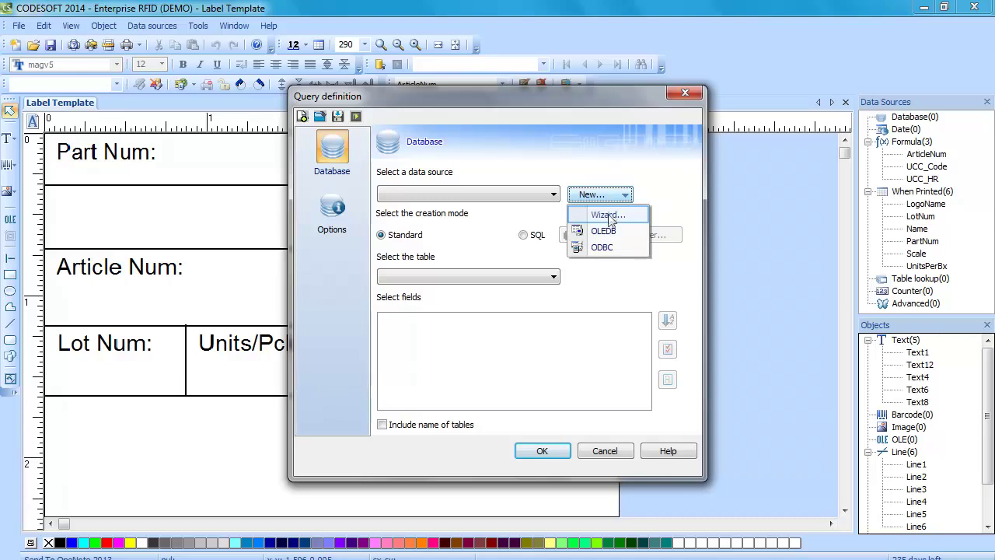
click(609, 216)
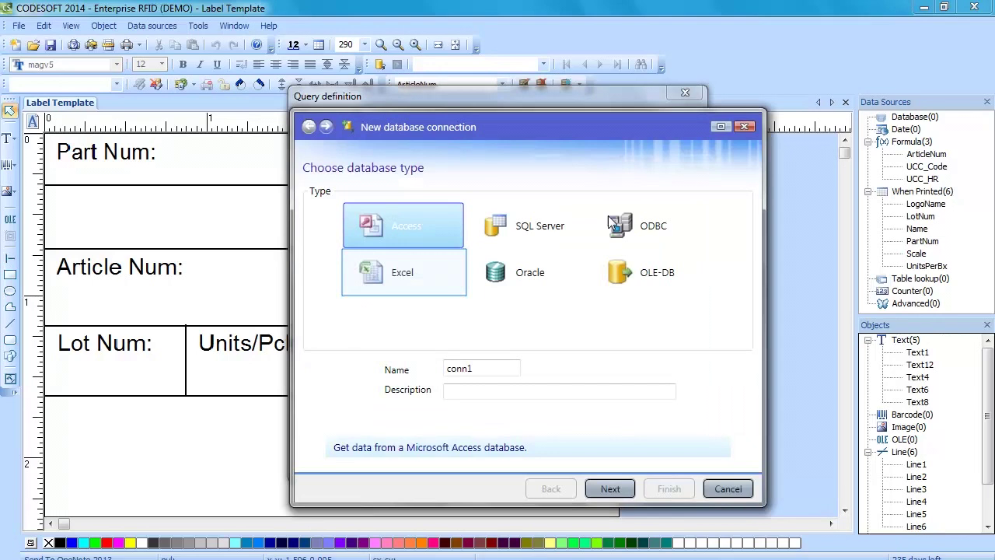
click(403, 272)
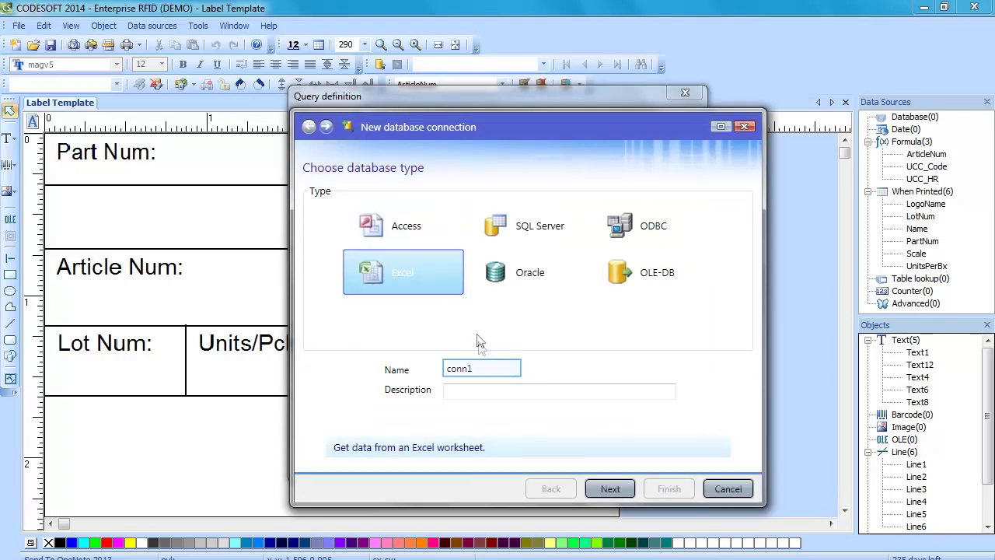
double_click(480, 370)
text(Toys Corp)
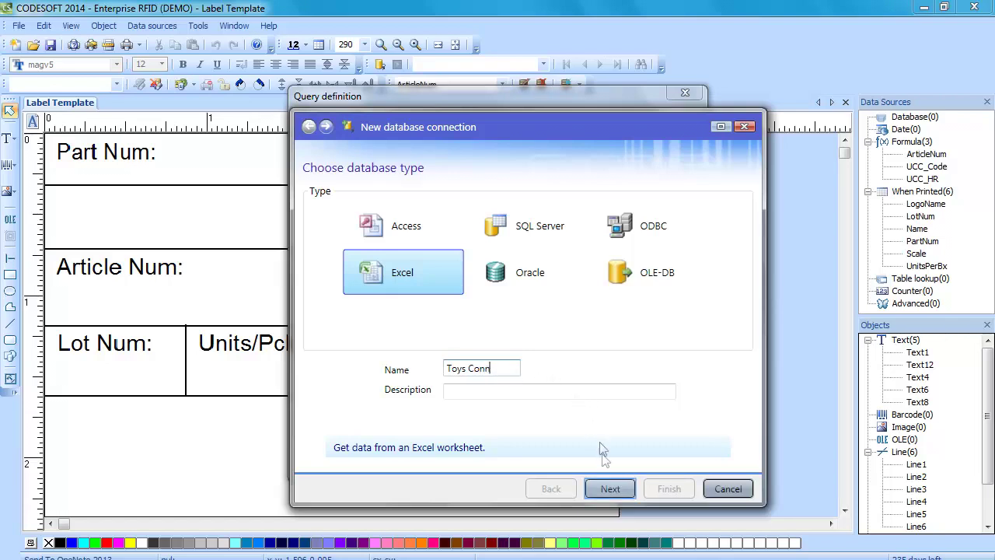
click(609, 487)
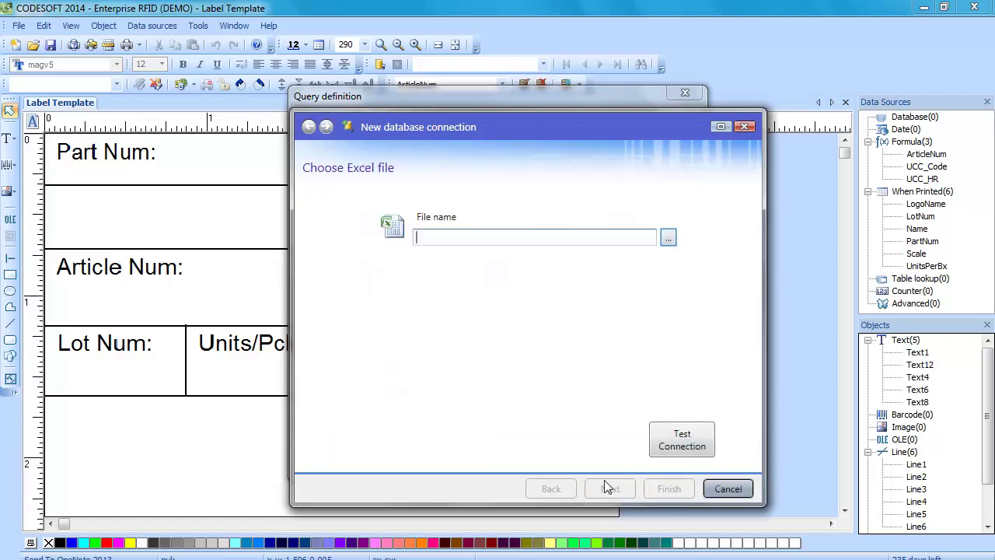
Step: Point Toys Conn at TOYS.xls, test the connection successfully, and finish the wizard
click(668, 237)
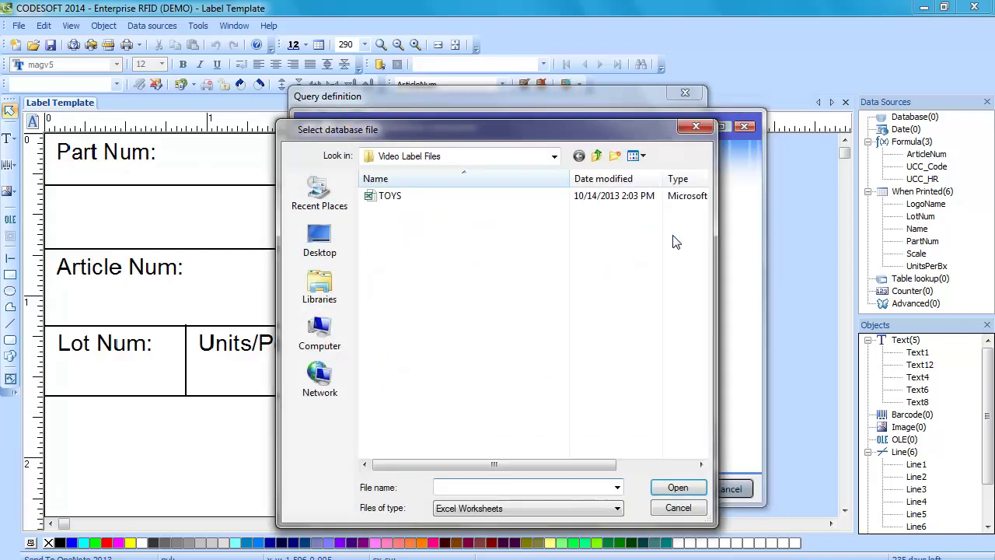
click(414, 199)
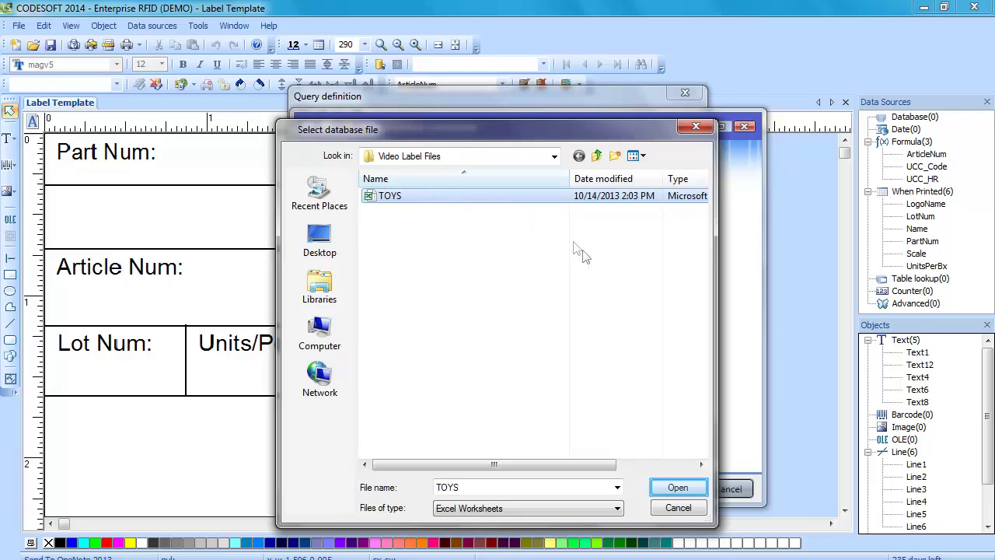
click(667, 489)
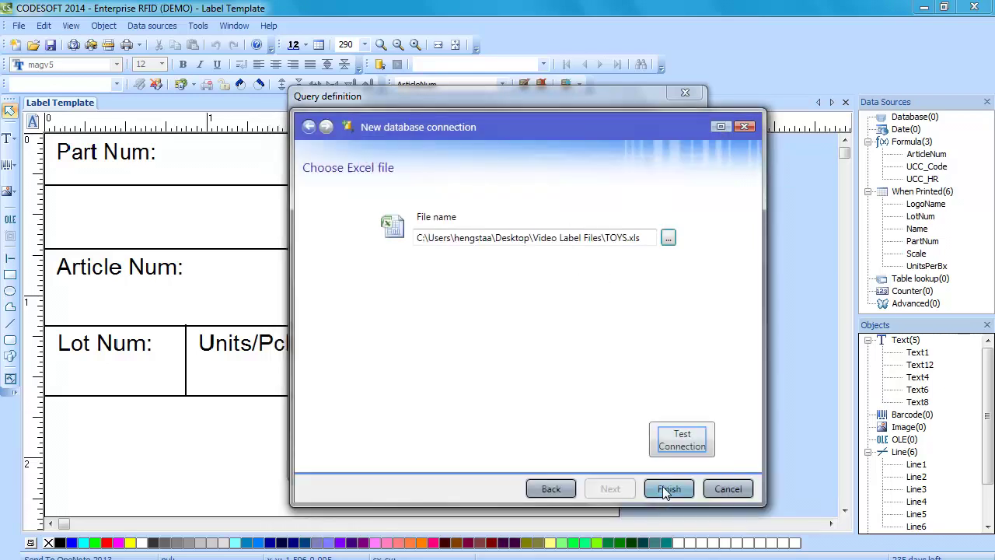
click(686, 445)
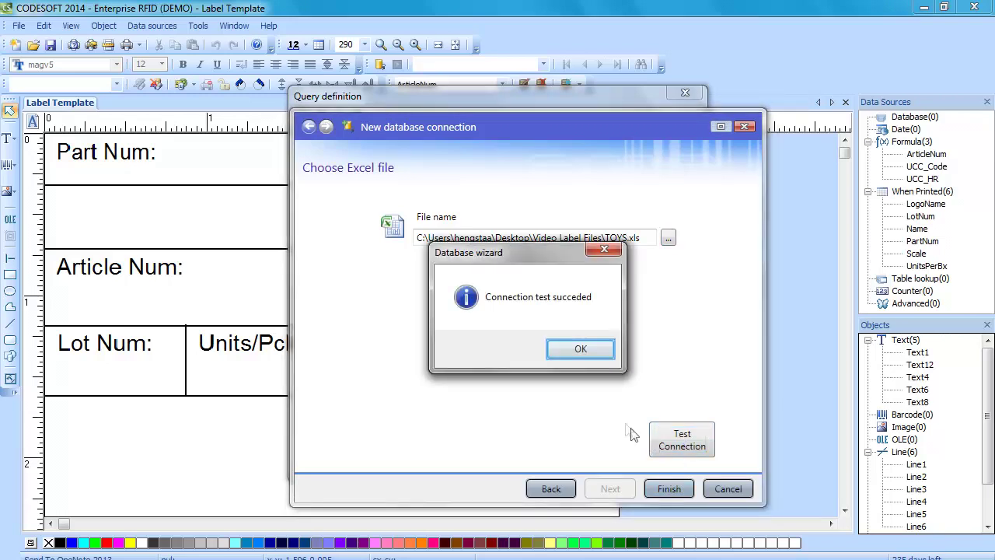
click(600, 353)
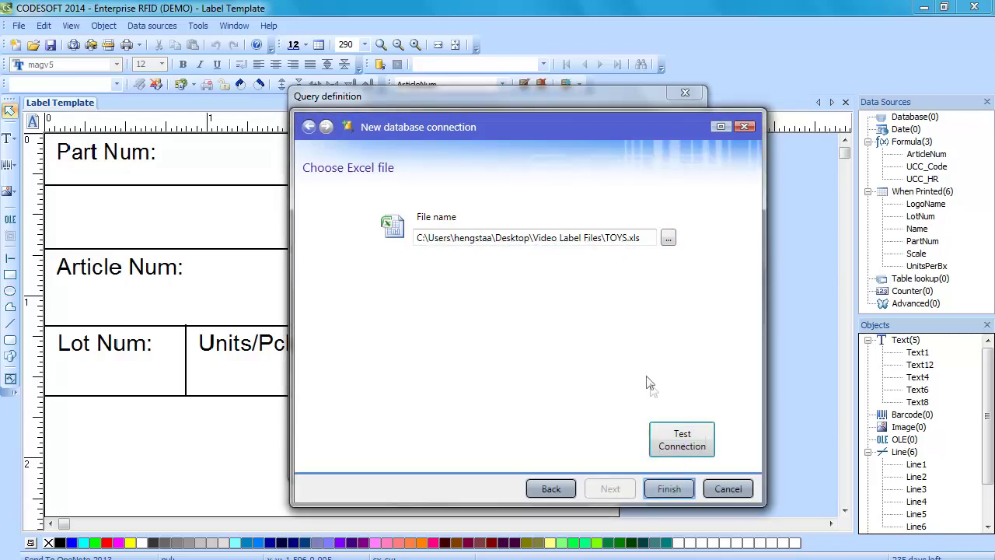
click(668, 483)
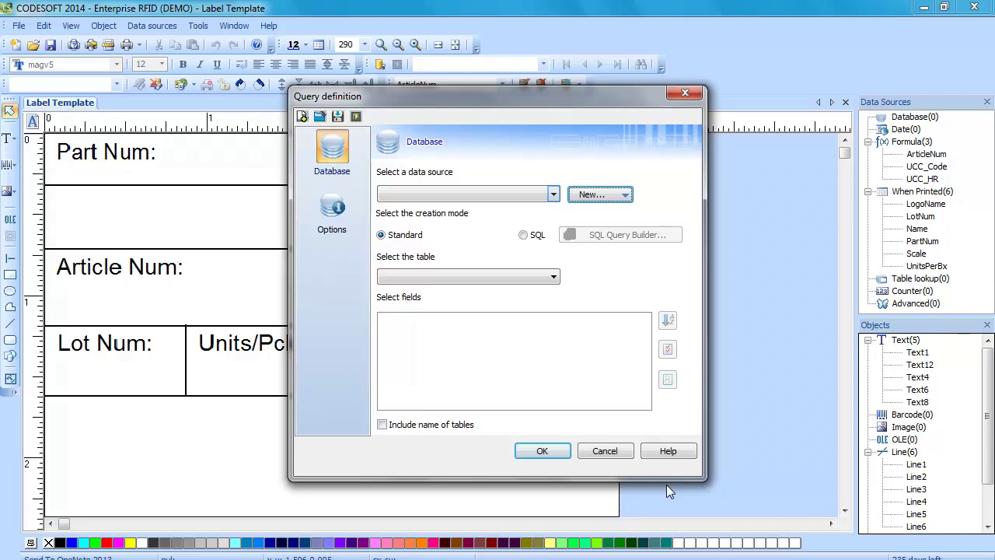
Step: Choose Toys Conn as the data source and TOYS as the query table
click(554, 195)
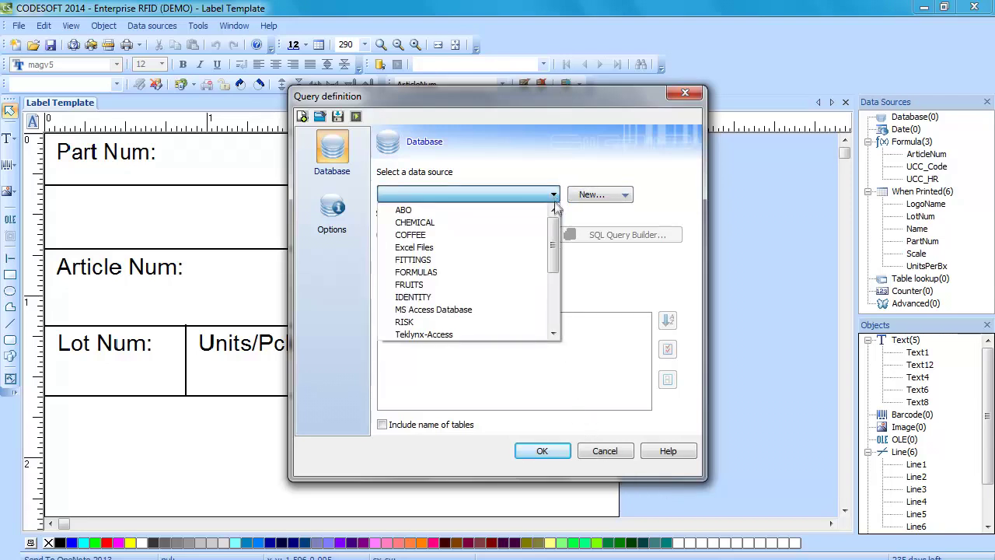
drag(556, 235, 563, 291)
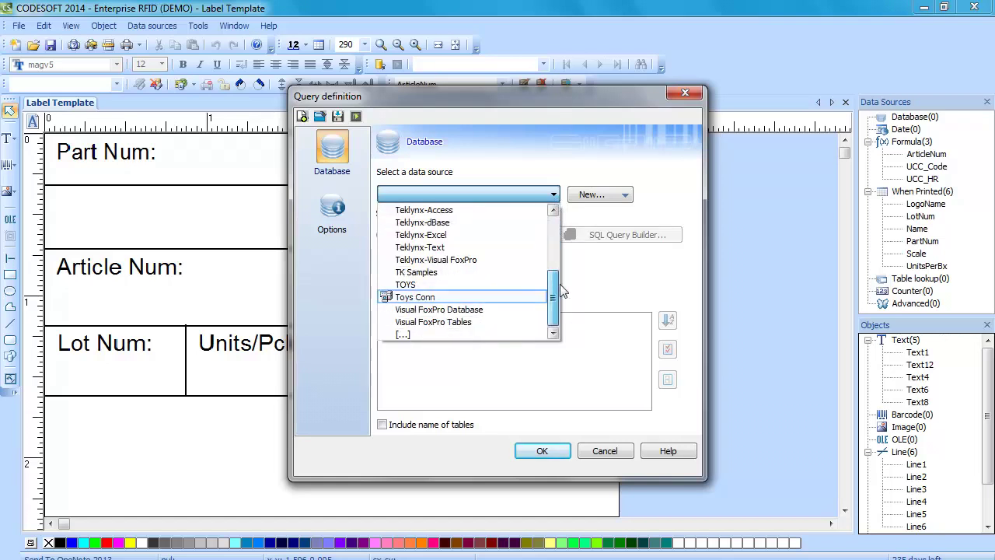
click(464, 298)
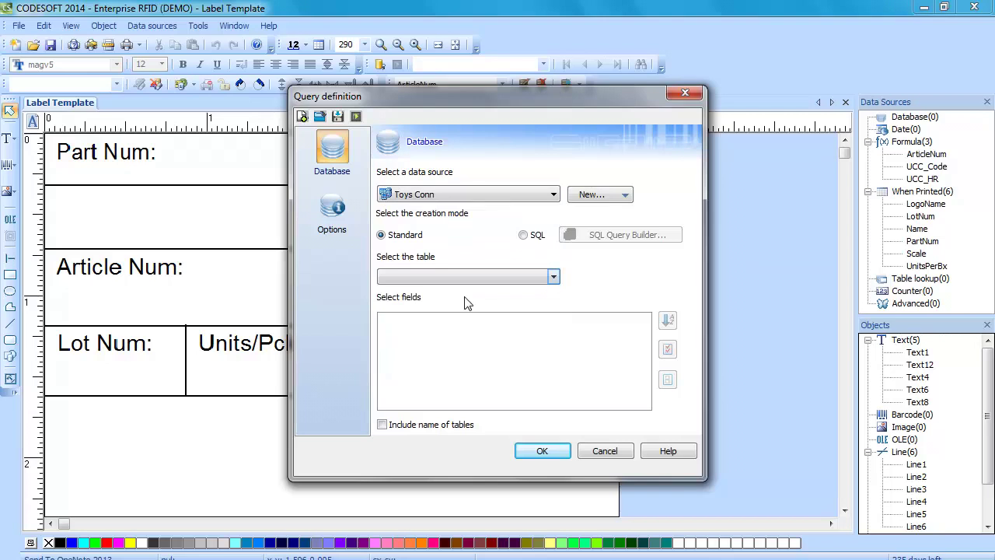
click(554, 277)
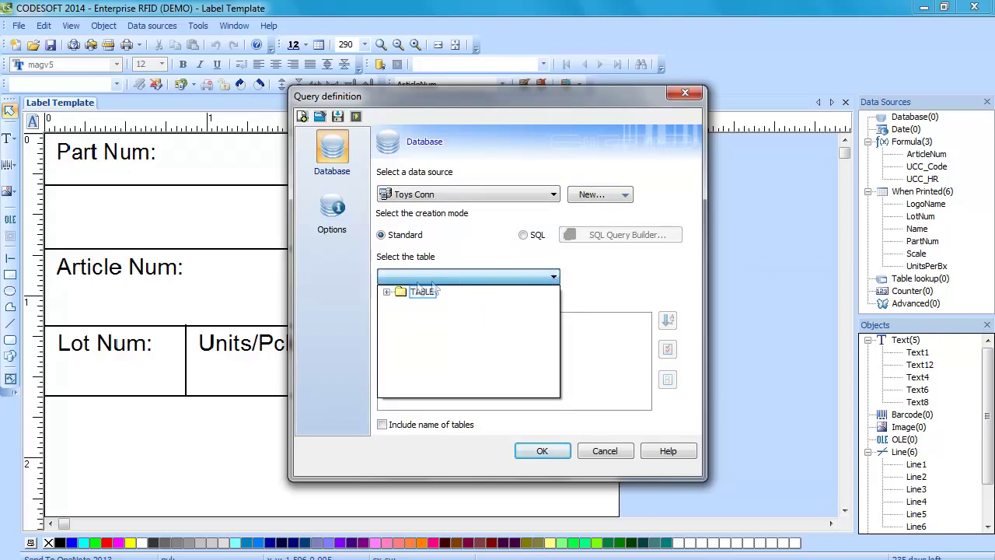
click(386, 292)
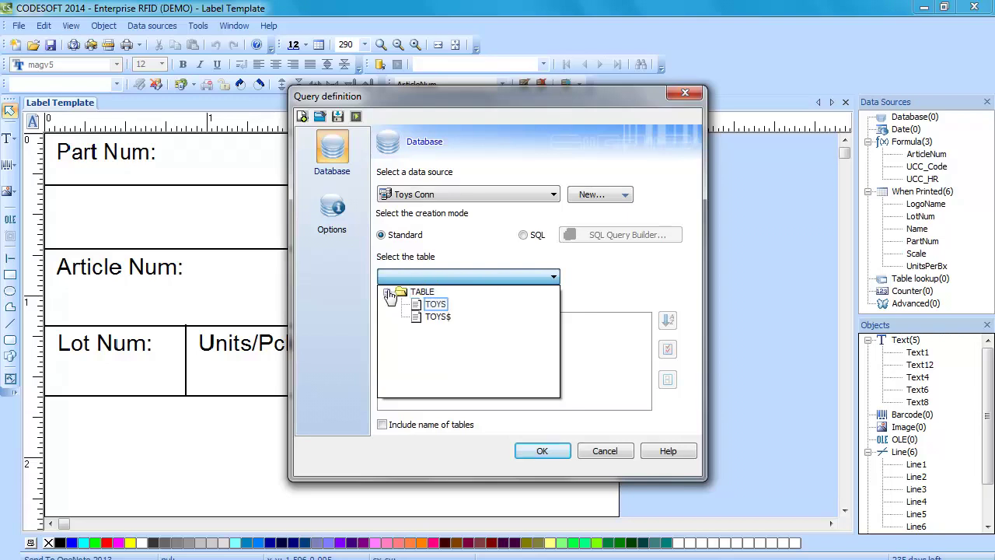
click(435, 304)
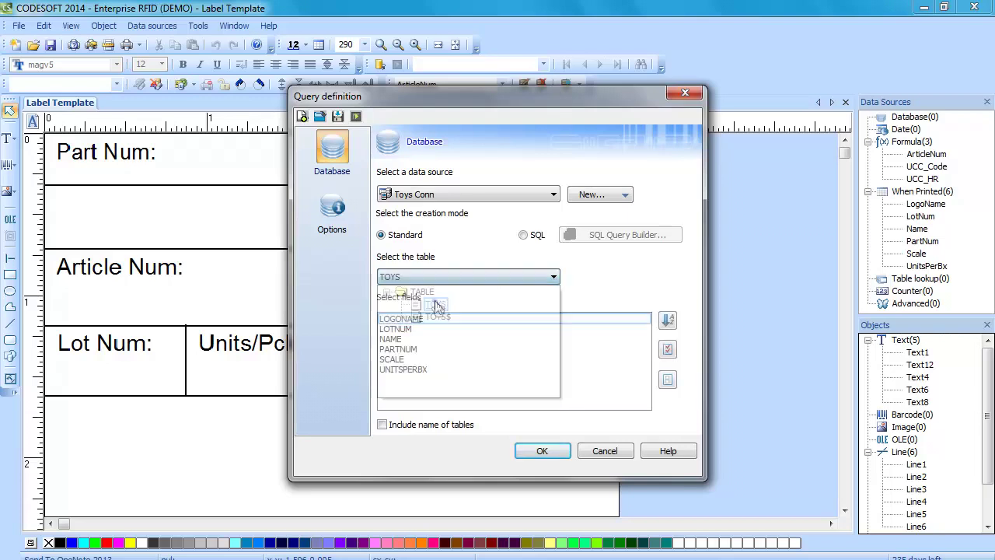
Step: Add all six TOYS fields to the query and confirm it
click(461, 317)
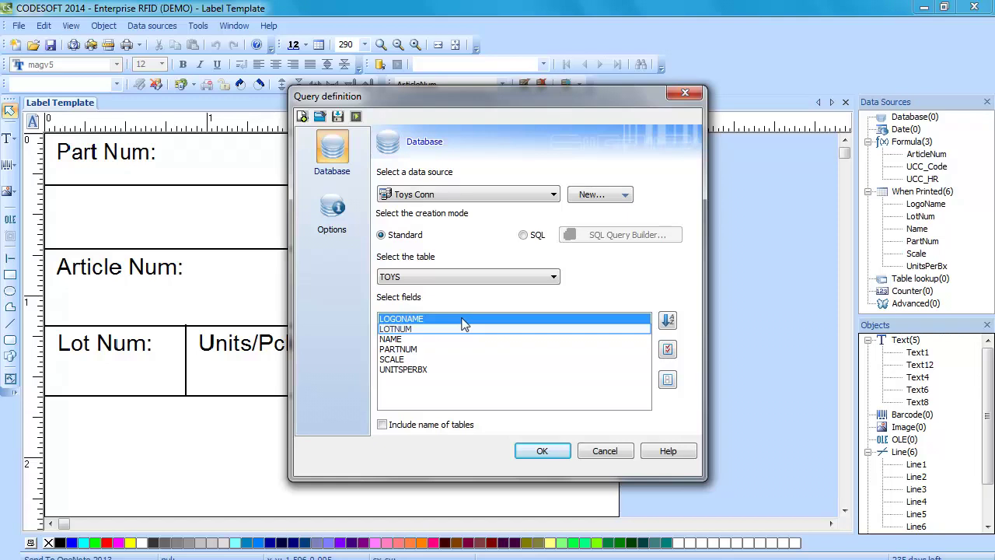
key(Tab)
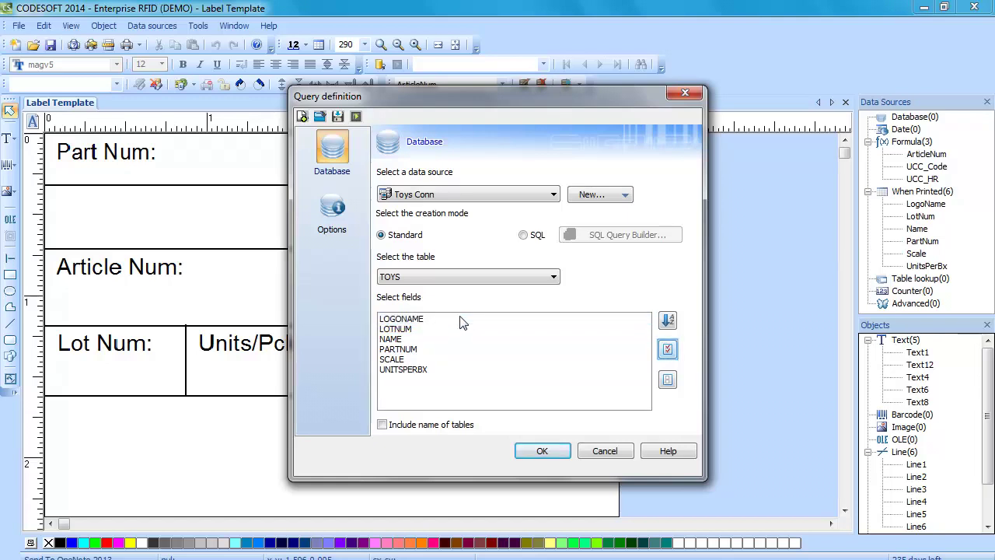
click(666, 351)
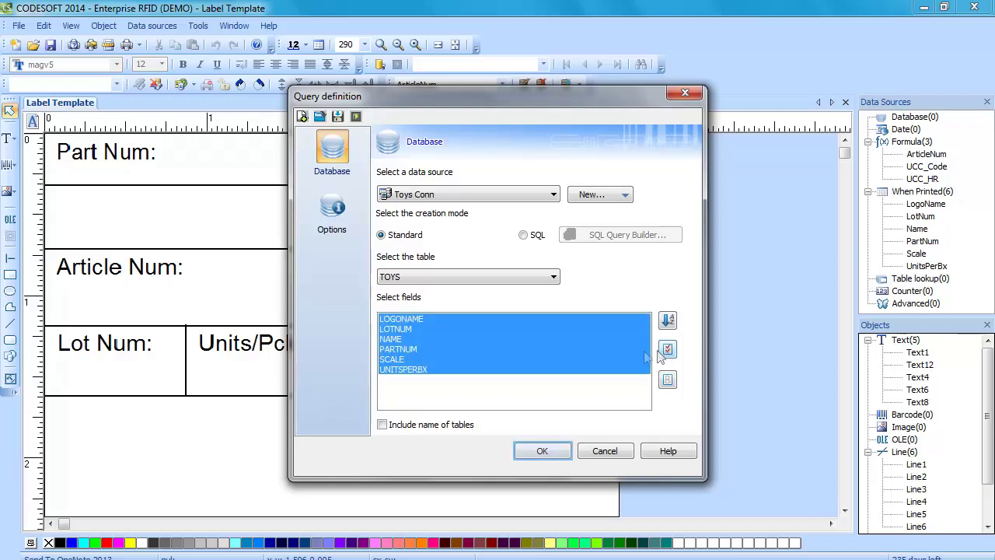
click(544, 451)
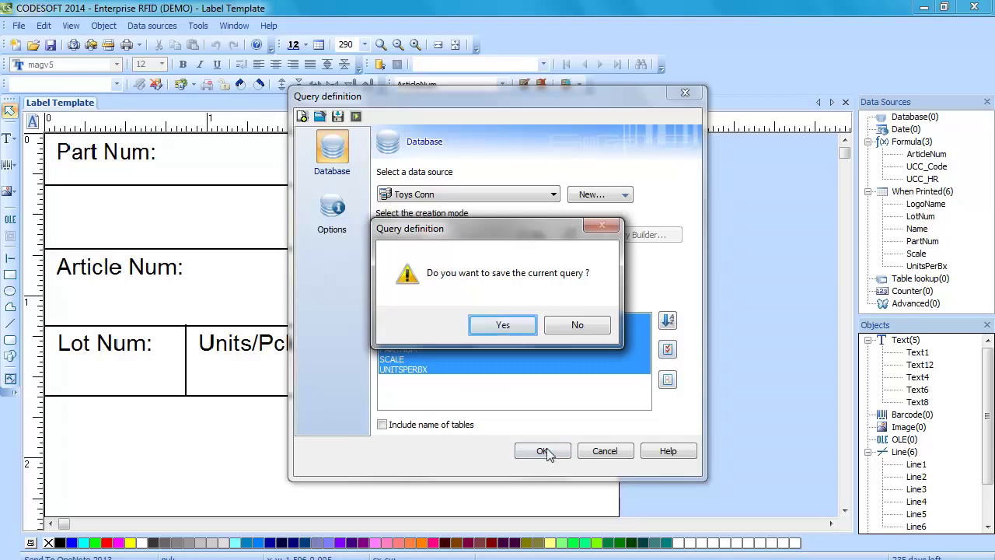
Step: Save the query, overwriting the existing Toys Conn.csq file
click(511, 327)
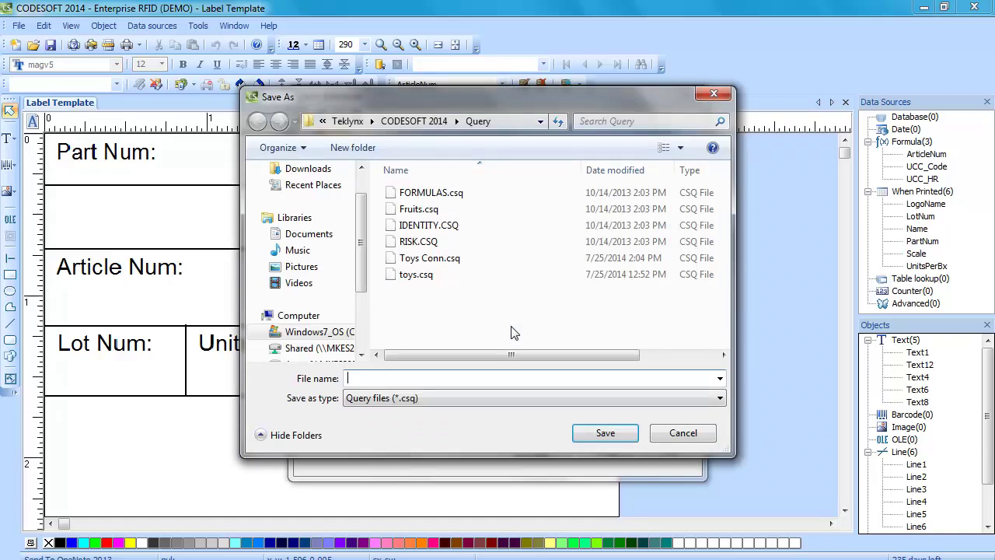
key(shift+Tab)
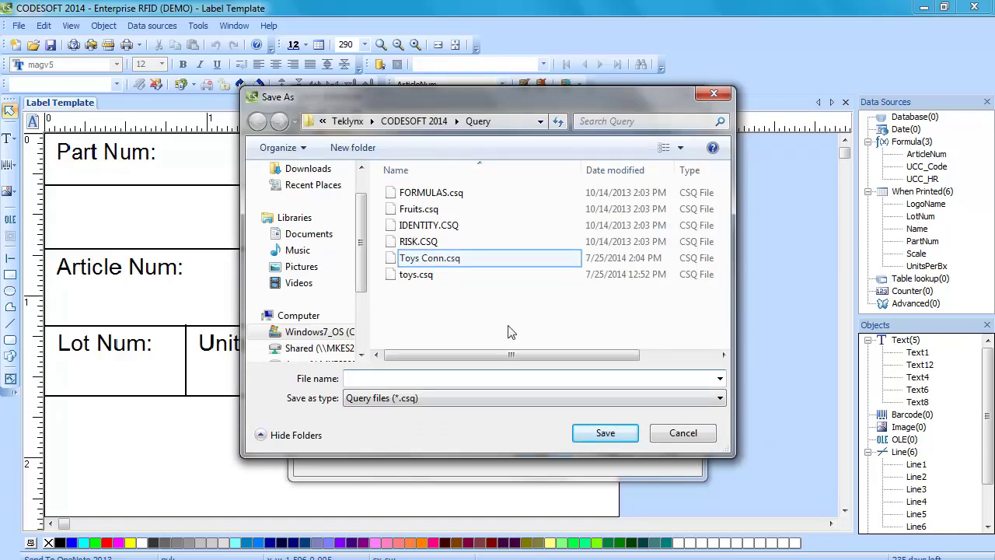
click(471, 264)
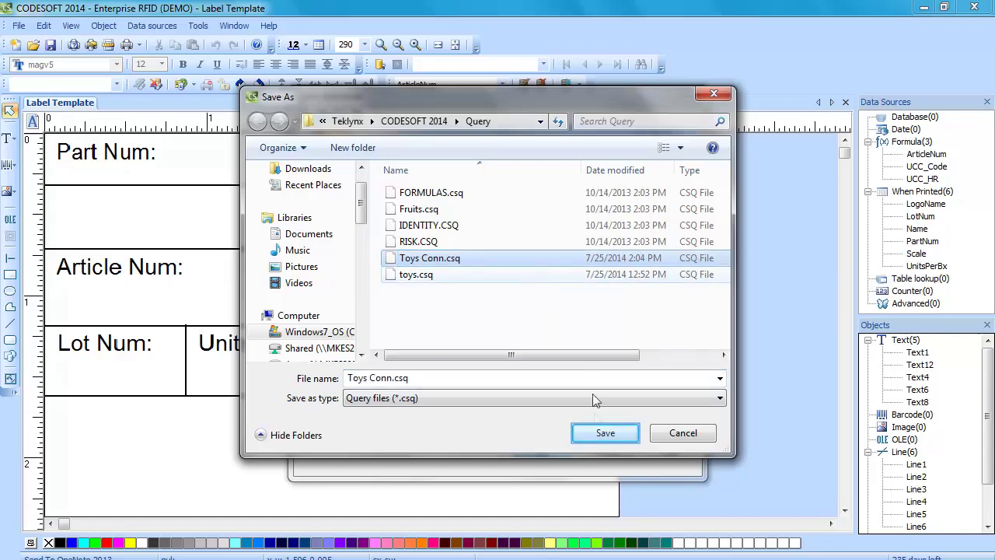
click(600, 437)
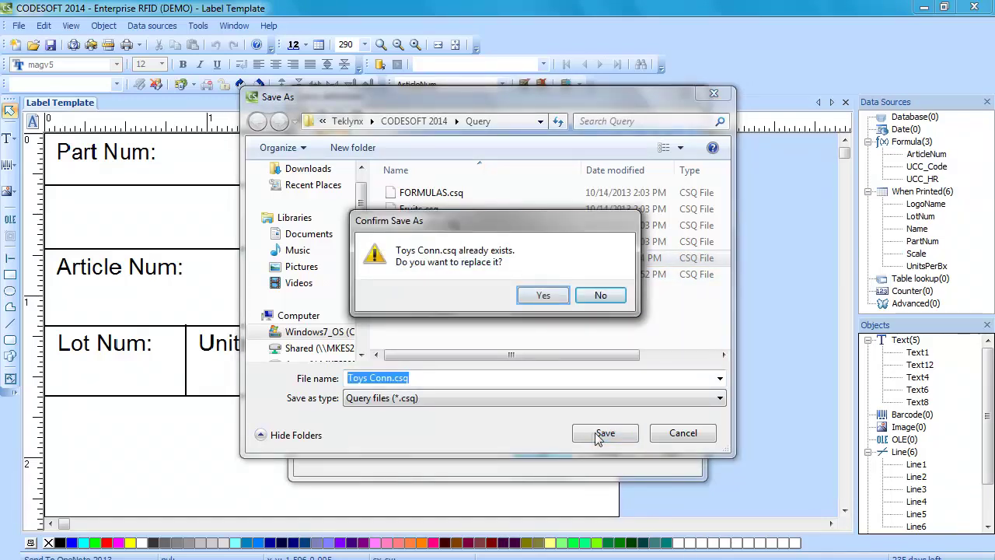
click(546, 297)
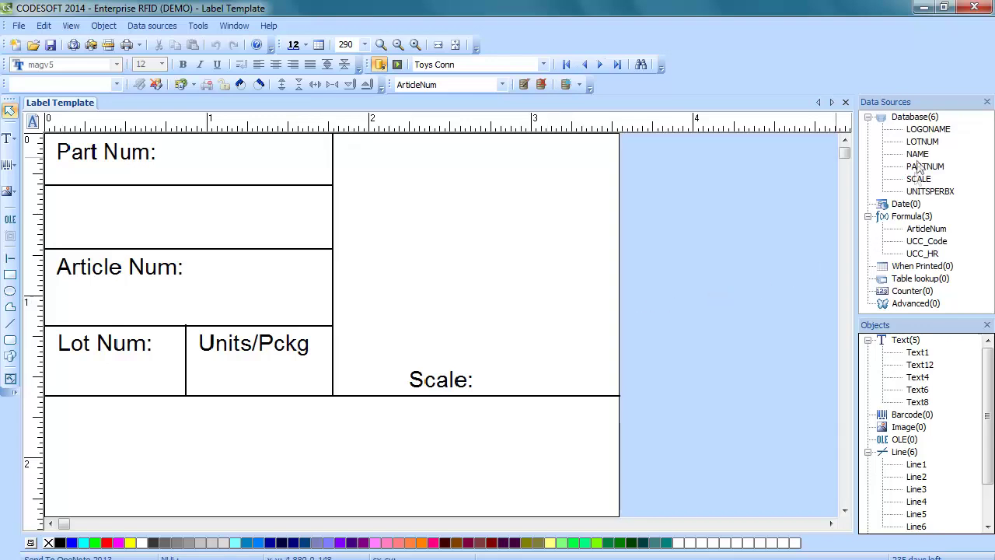
Step: Place LOTNUM as text, LOGONAME as an image, UNITSPERBX as text, and drag PARTNUM onto the label
drag(922, 141, 84, 369)
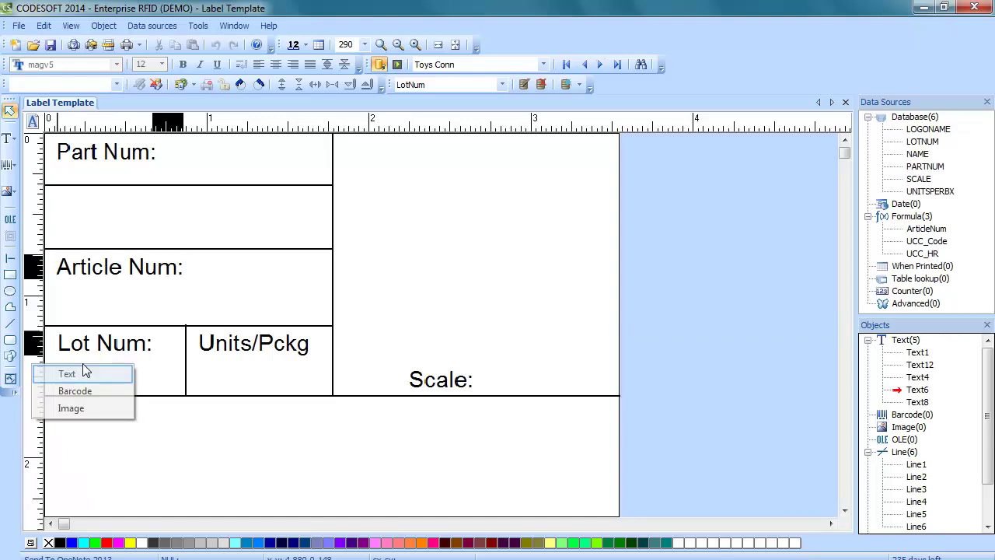
click(86, 372)
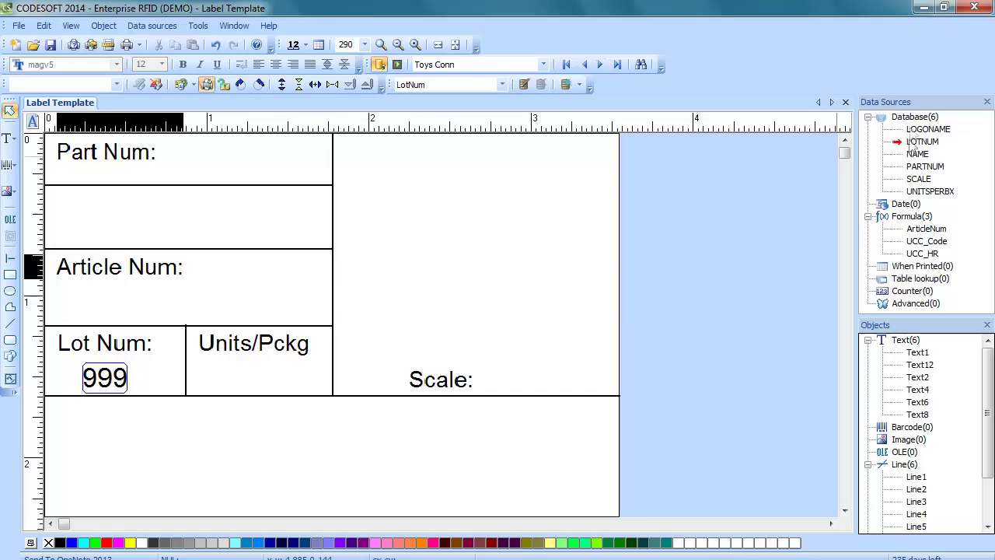
drag(915, 129, 404, 202)
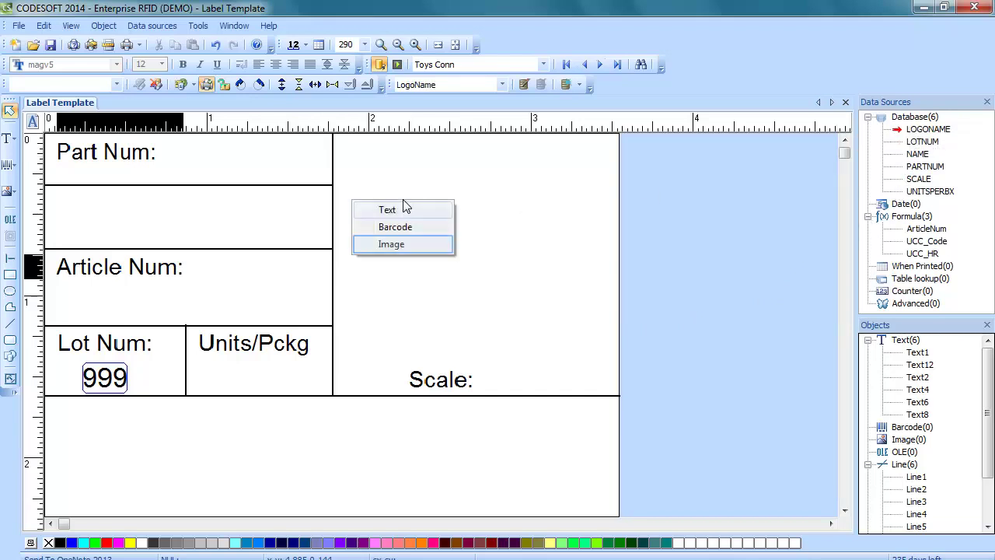
click(391, 242)
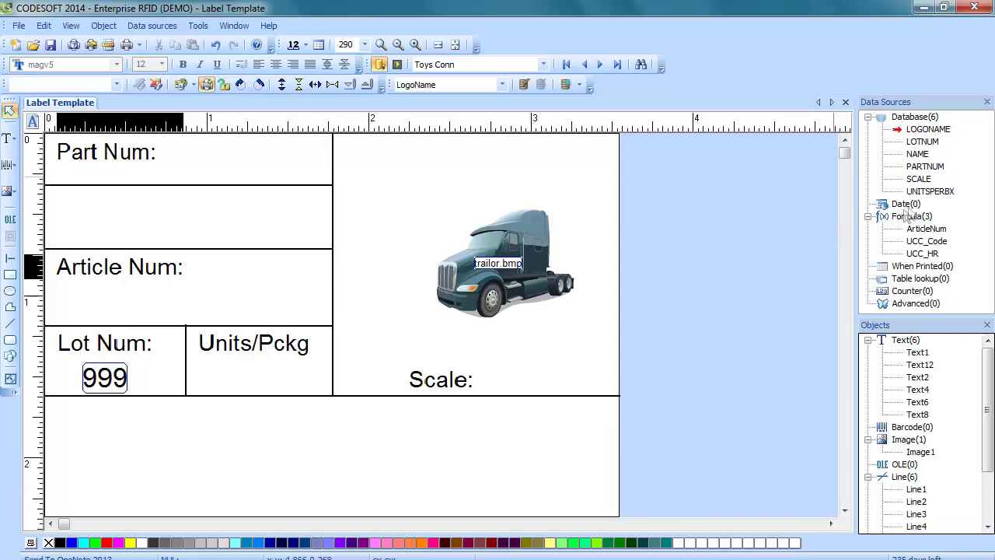
drag(930, 192, 217, 374)
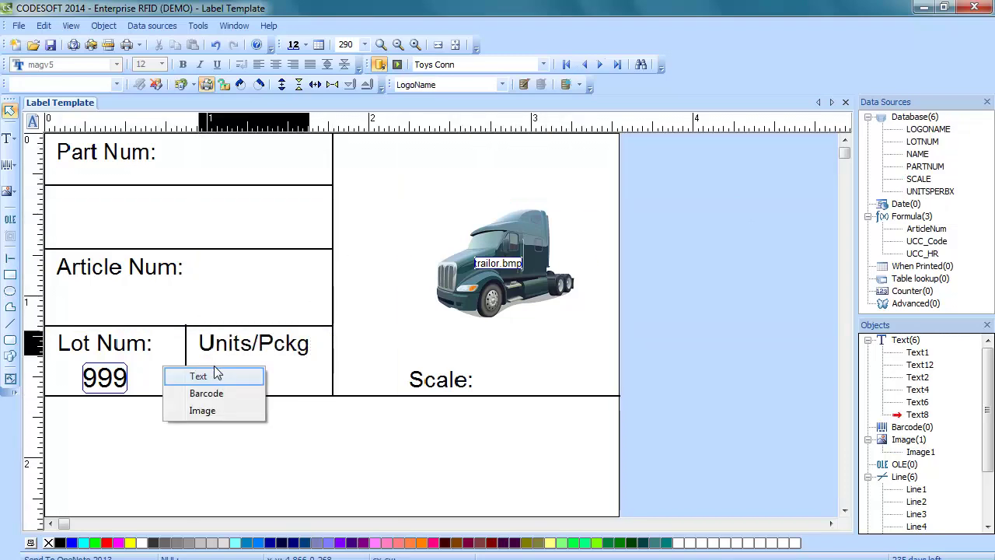
click(215, 379)
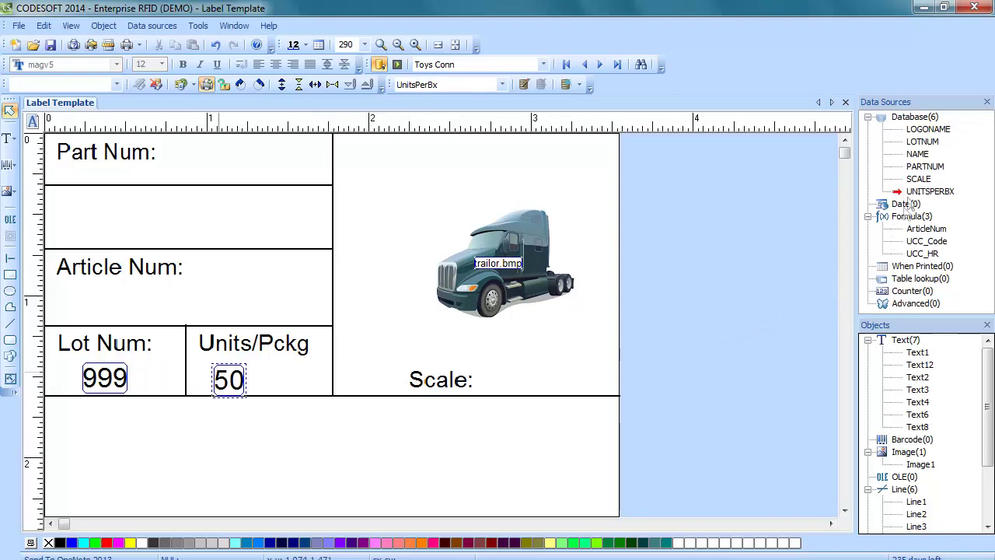
click(925, 167)
drag(928, 129, 245, 470)
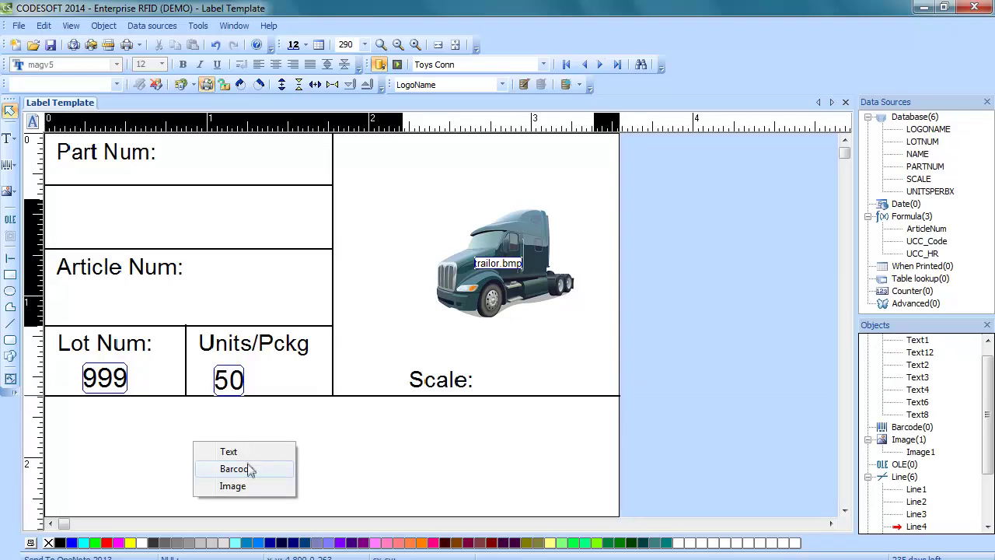
Step: Insert PARTNUM as a barcode and move it up into the bottom section
click(247, 467)
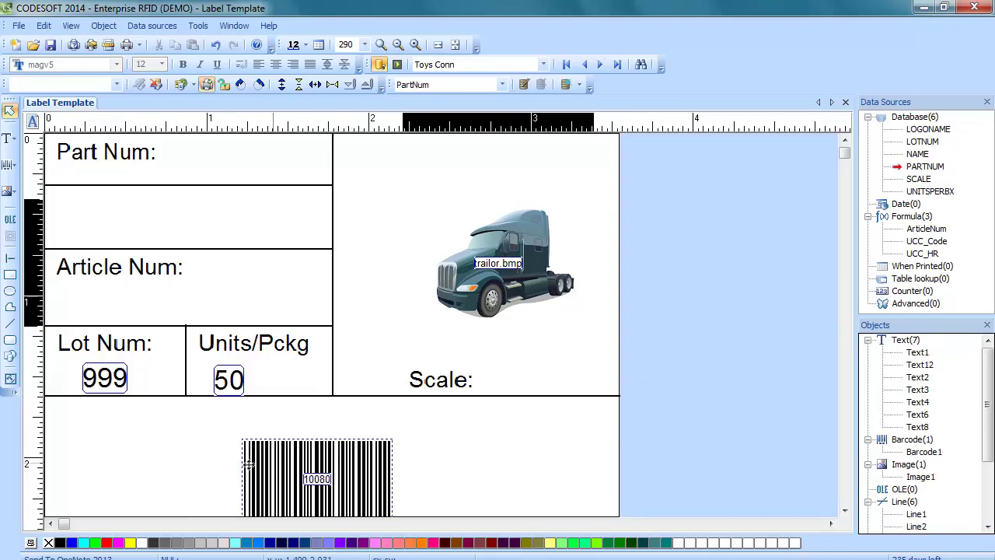
drag(273, 463, 276, 437)
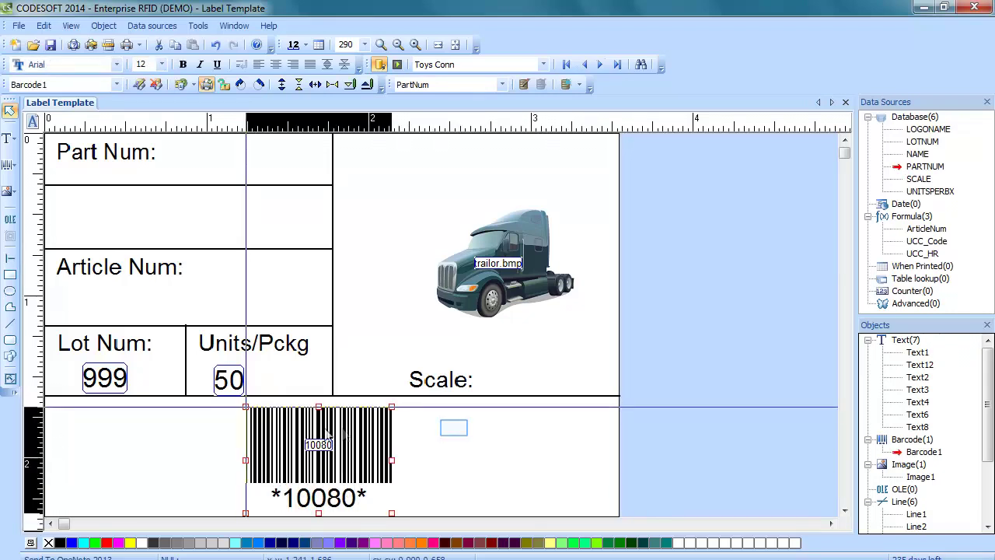
click(470, 431)
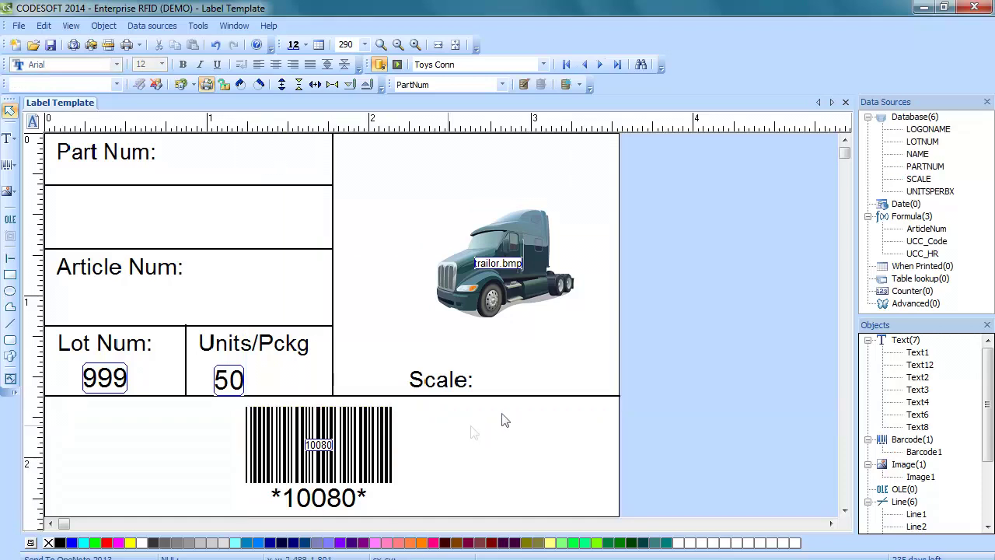
Step: Advance three records to see camero.bmp, 100 units and 10750 appear
click(600, 66)
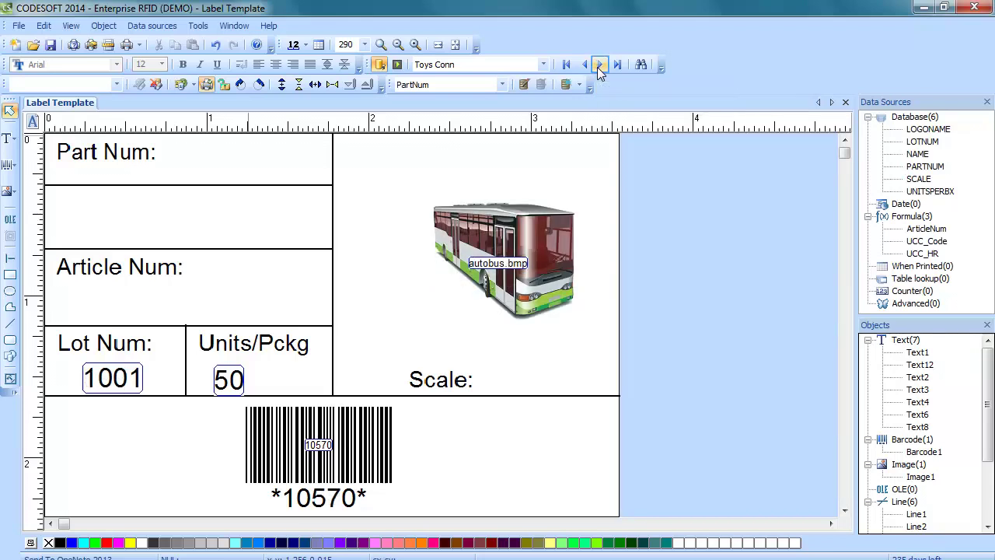
click(599, 67)
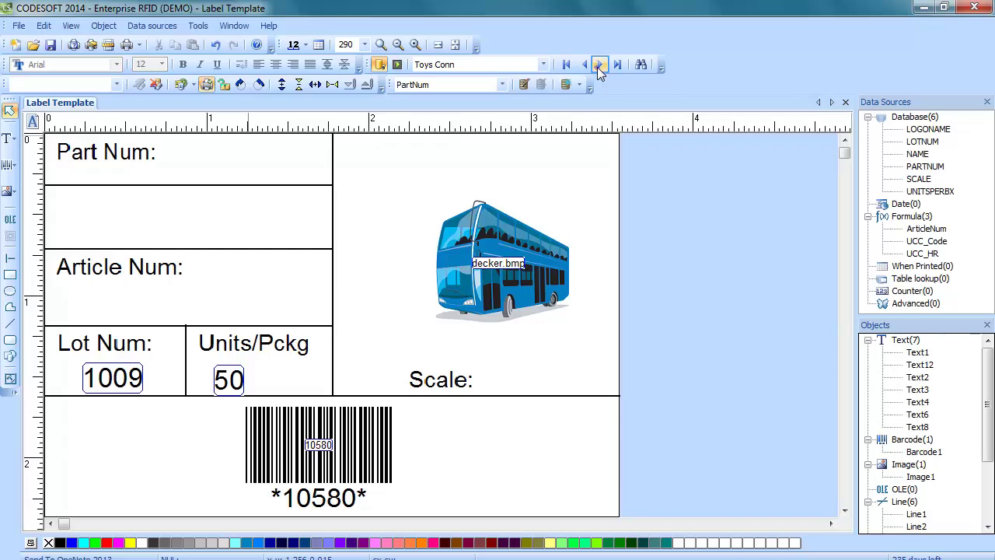
click(599, 66)
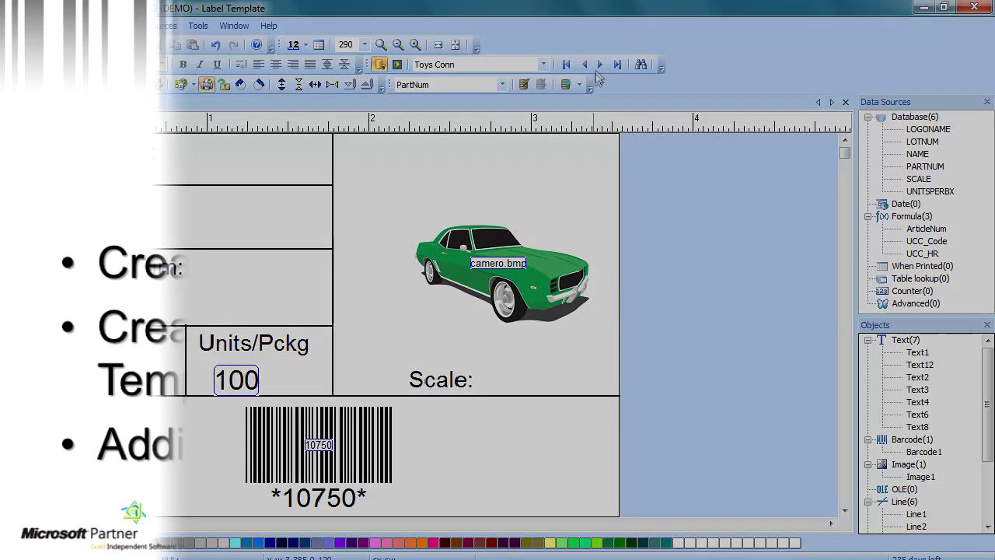